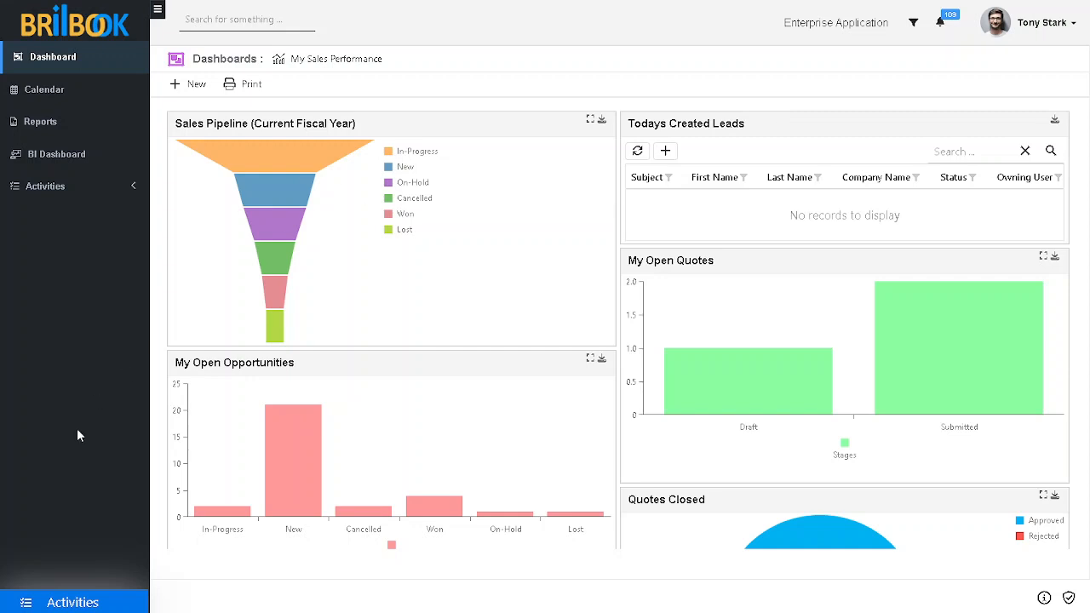
Step: Switch to the Sales area, open its Orders list and start creating a new order
{"action": "left_click", "coordinate": [79, 603]}
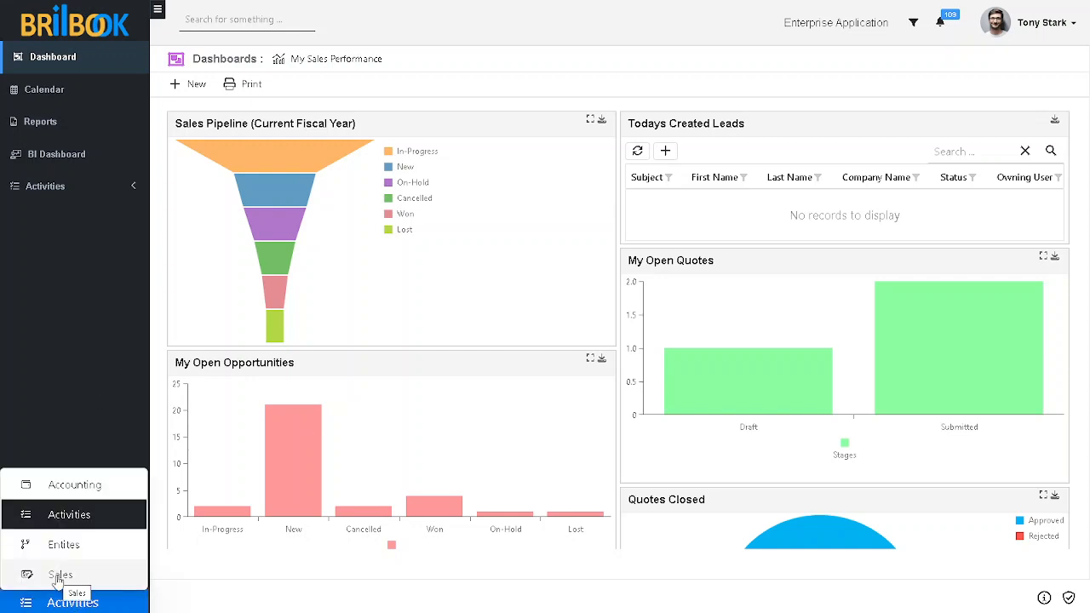
{"action": "left_click", "coordinate": [59, 576]}
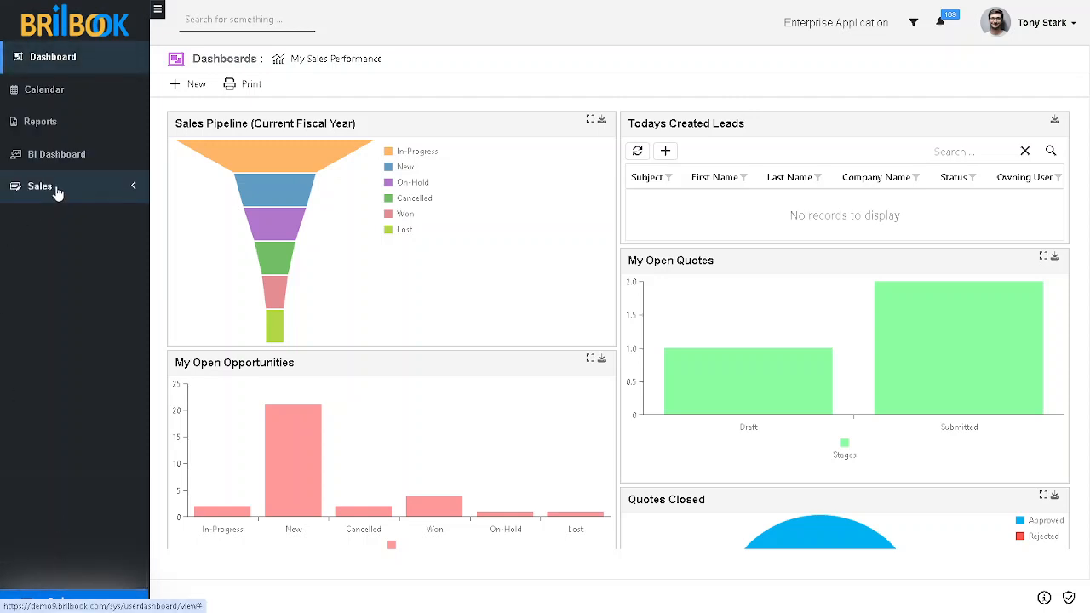
{"action": "left_click", "coordinate": [56, 193]}
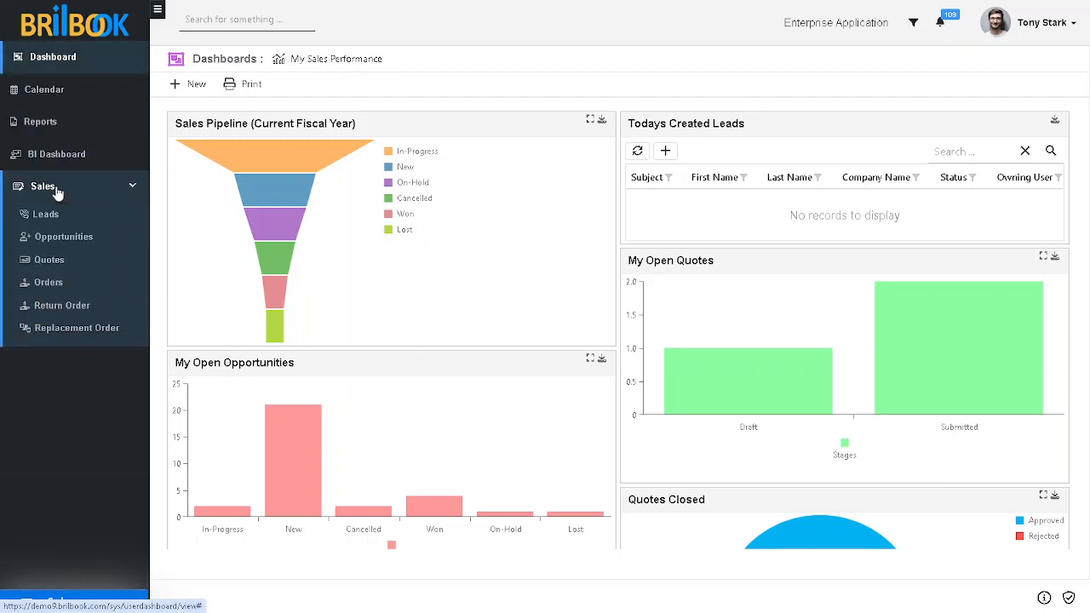
{"action": "left_click", "coordinate": [59, 284]}
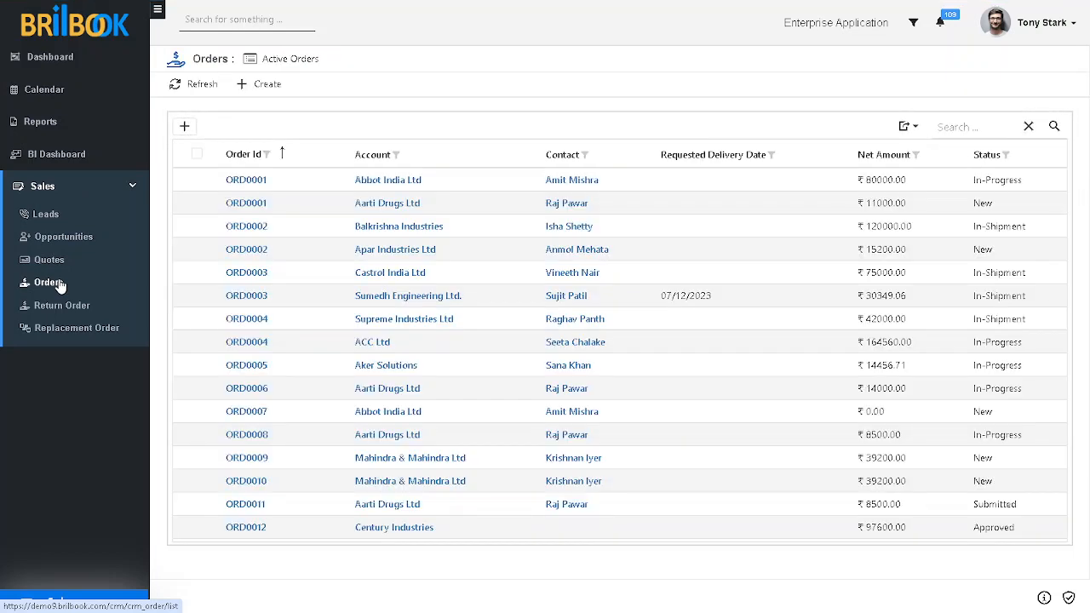
{"action": "left_click", "coordinate": [262, 86]}
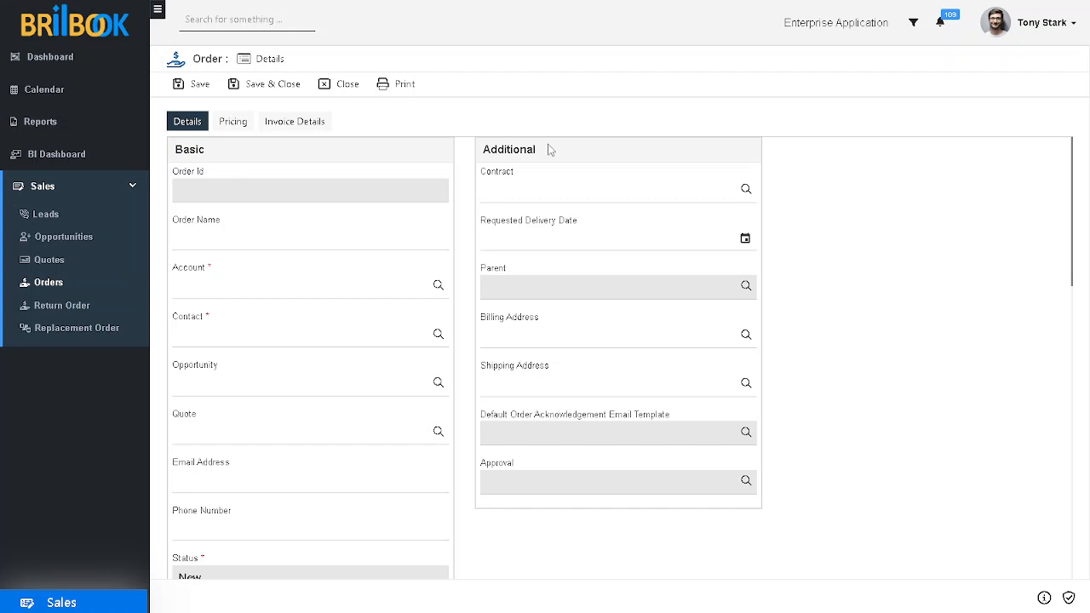
Step: Set the new order's account to Abbot India Ltd and choose the first contact offered for that account
{"action": "left_click", "coordinate": [298, 291]}
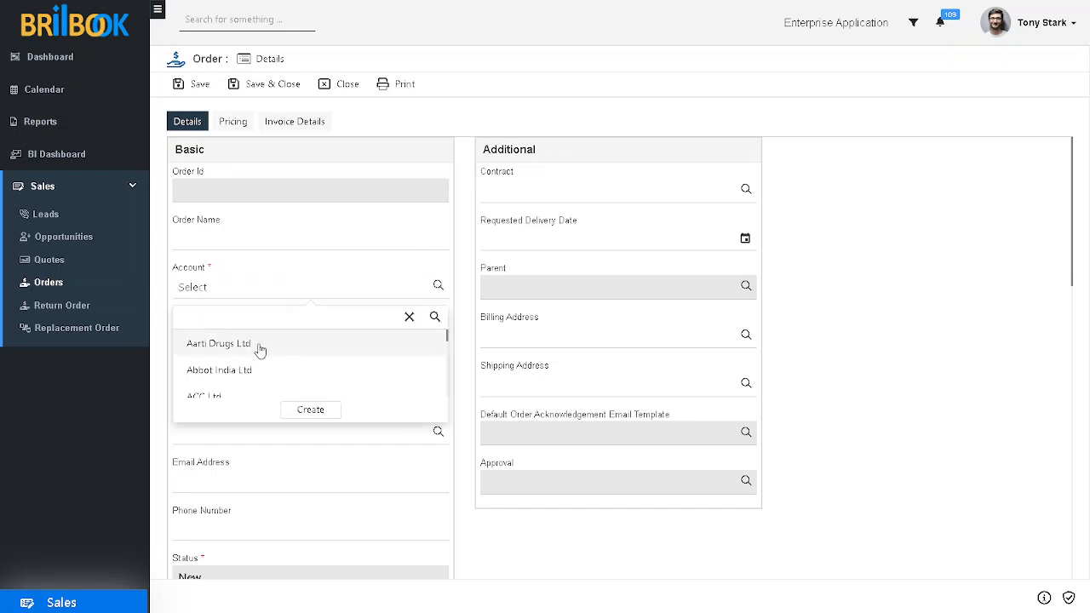
{"action": "left_click", "coordinate": [260, 369]}
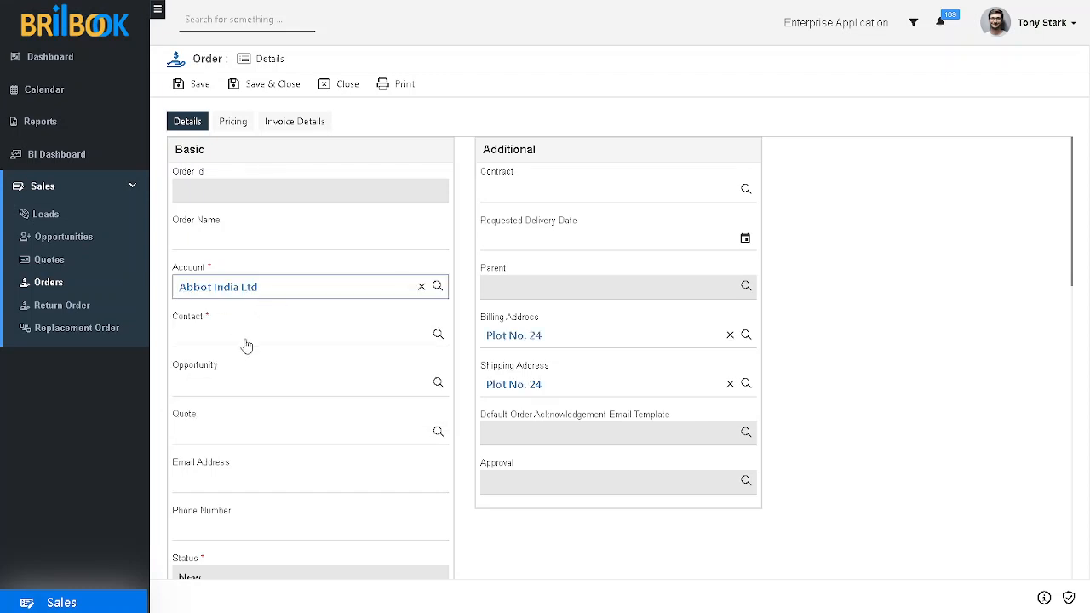
{"action": "left_click", "coordinate": [247, 345]}
{"action": "left_click", "coordinate": [243, 391]}
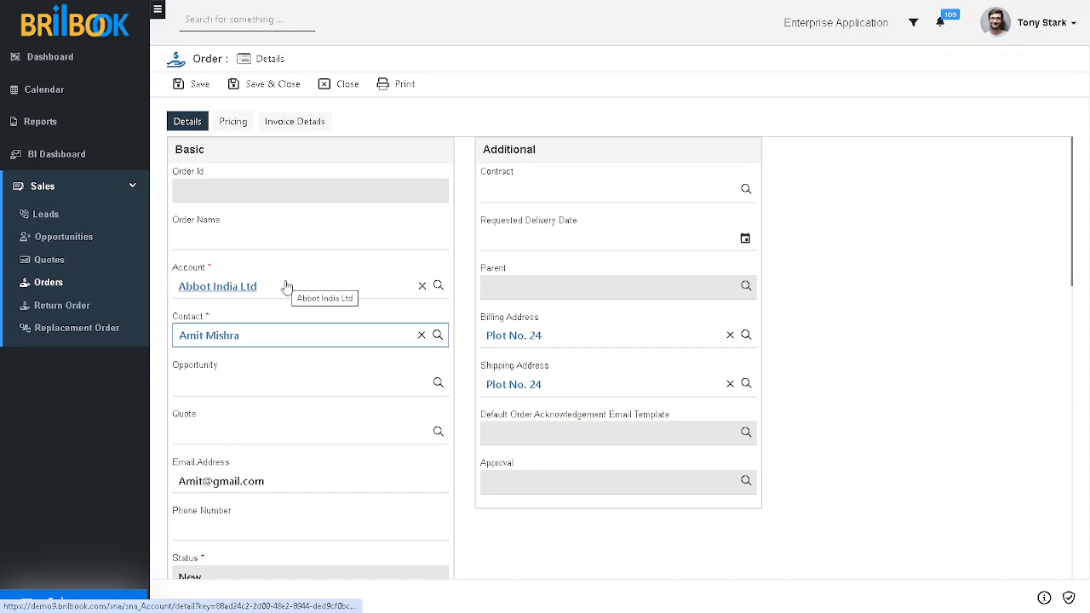
Step: Set the order's price list to Standard, choose the site listed below Maharashtra, and save the order
{"action": "left_click", "coordinate": [232, 124]}
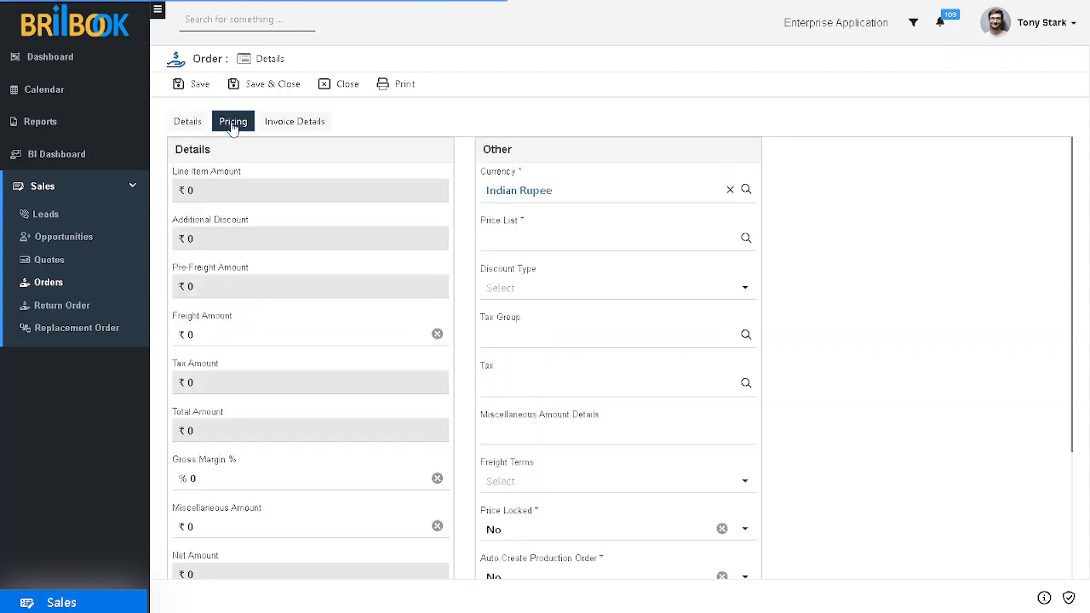
{"action": "left_click", "coordinate": [517, 246]}
{"action": "left_click", "coordinate": [521, 298]}
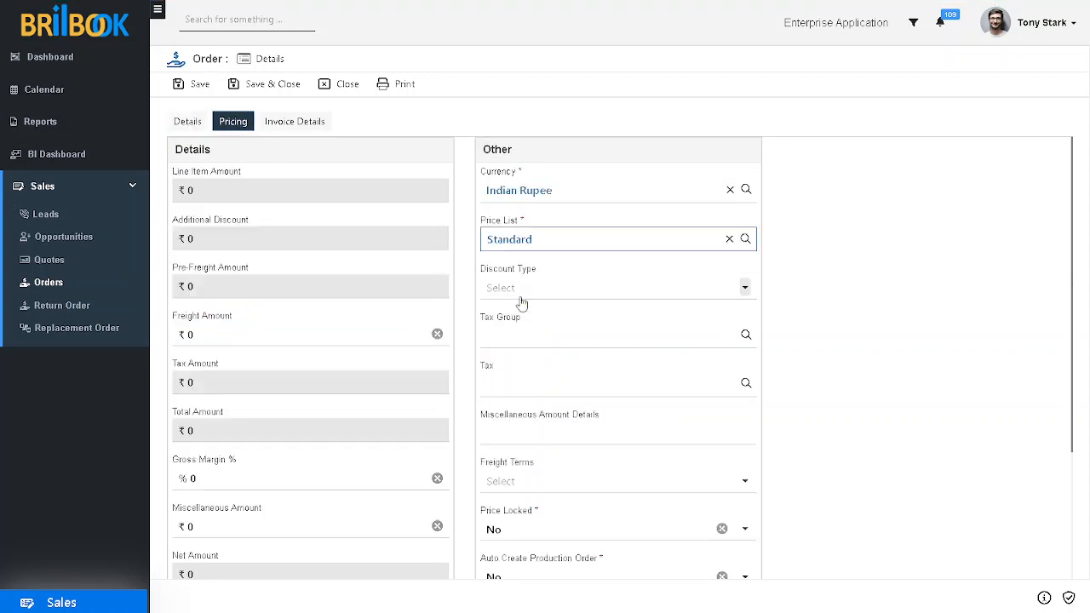
{"action": "scroll", "coordinate": [517, 329], "scroll_direction": "down", "scroll_amount": 5}
{"action": "left_click", "coordinate": [514, 497]}
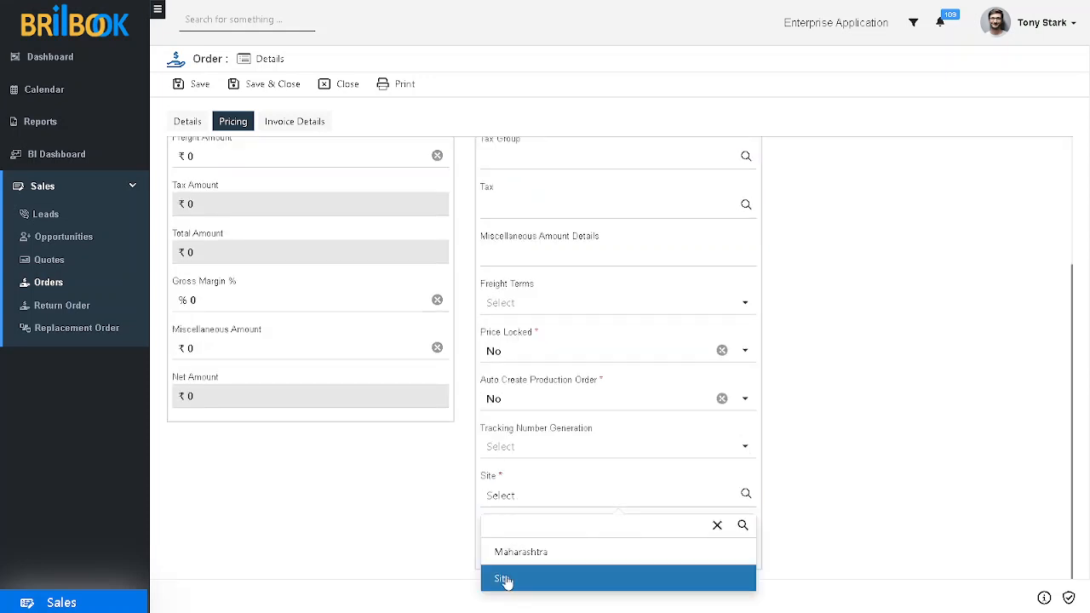
{"action": "left_click", "coordinate": [504, 580]}
{"action": "scroll", "coordinate": [354, 439], "scroll_direction": "up", "scroll_amount": 5}
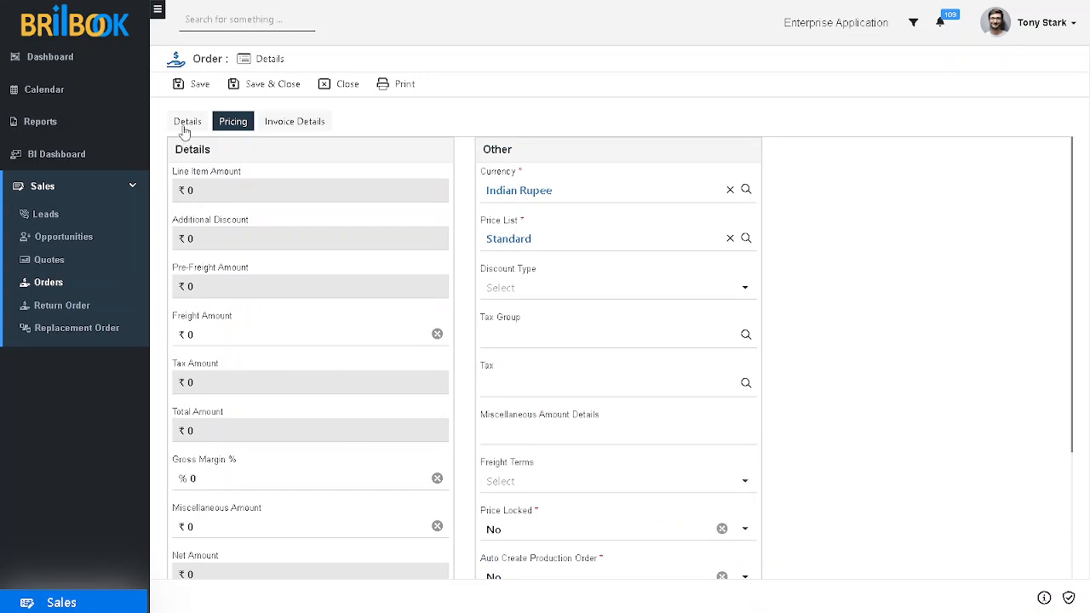
{"action": "left_click", "coordinate": [201, 88]}
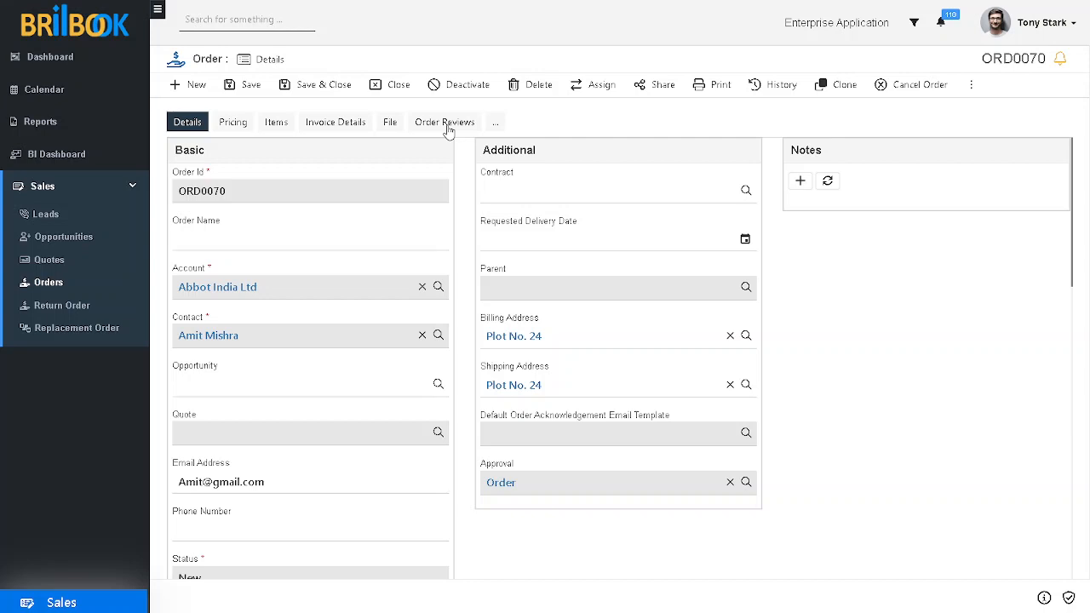
Step: Start a new order line for the order's items using the full form
{"action": "left_click", "coordinate": [277, 123]}
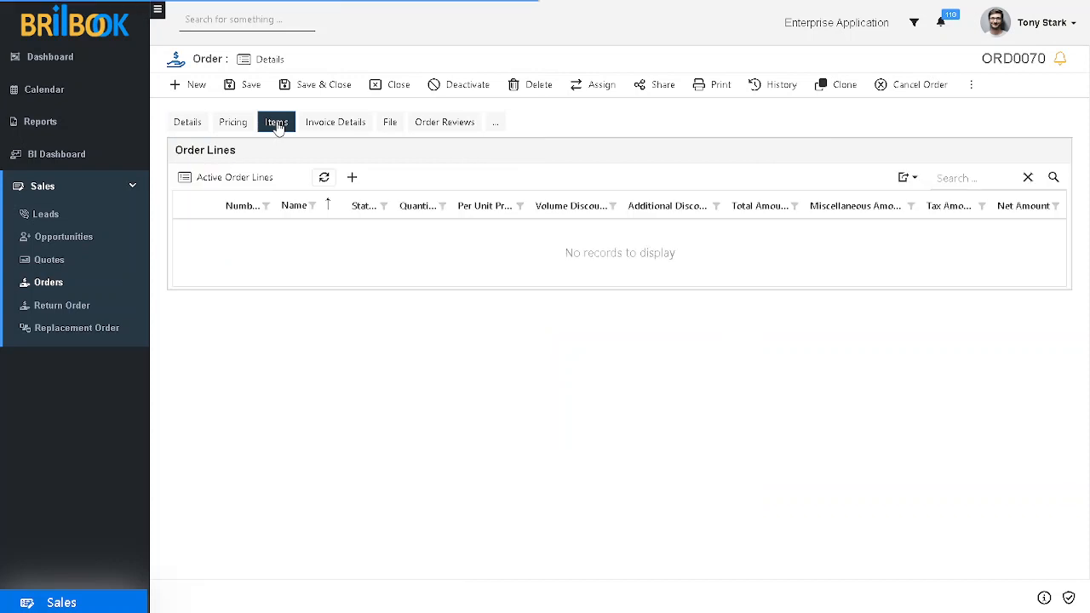
{"action": "left_click", "coordinate": [353, 178]}
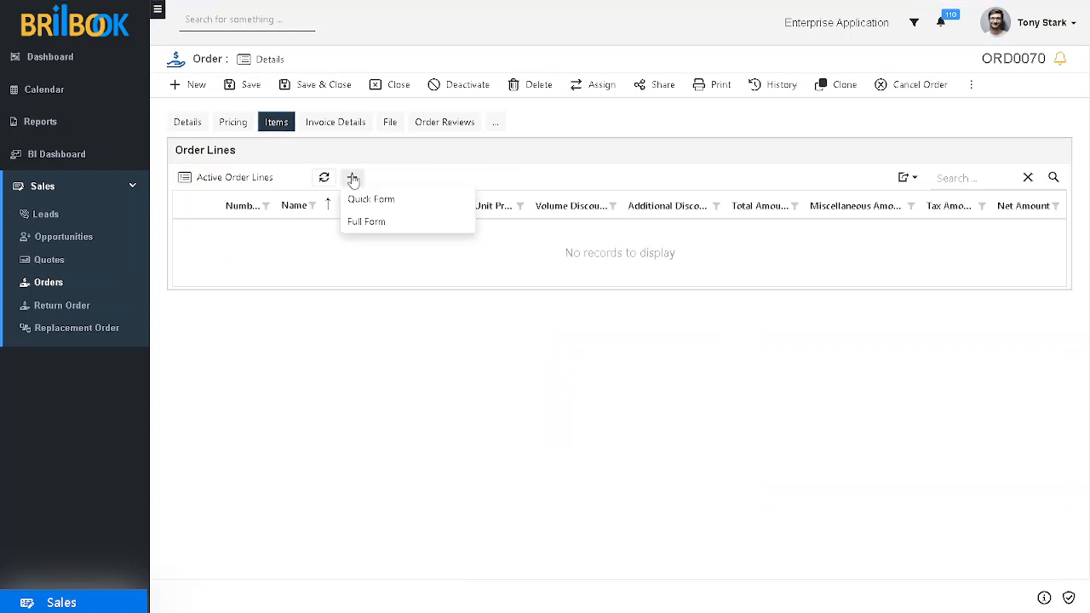
{"action": "left_click", "coordinate": [371, 225]}
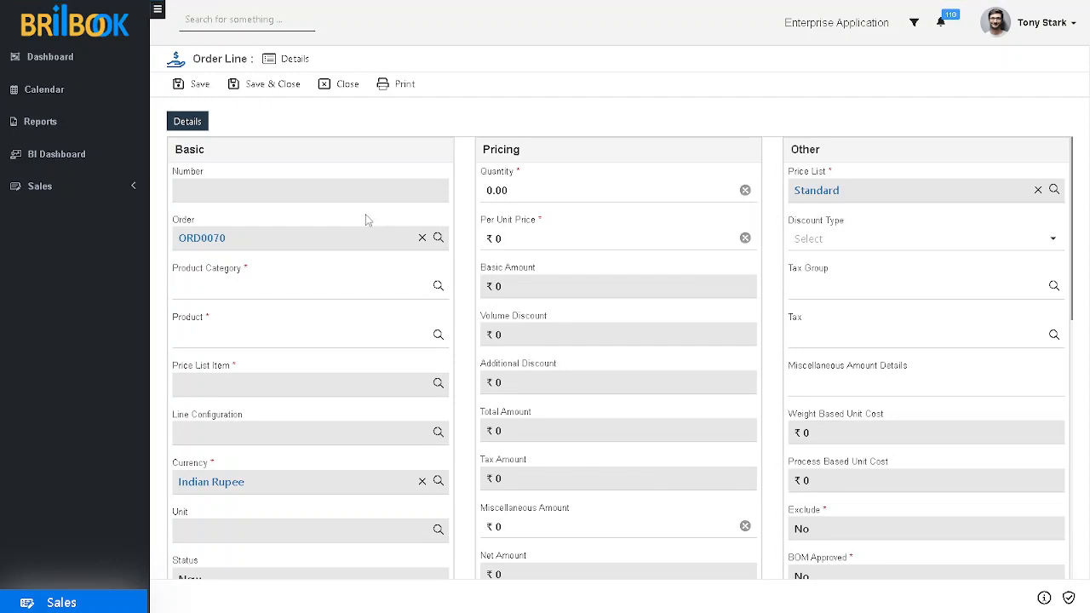
Step: Set the order line's product category to Ball Bearing and its product to Angular Contact Ball Bearings
{"action": "left_click", "coordinate": [259, 291]}
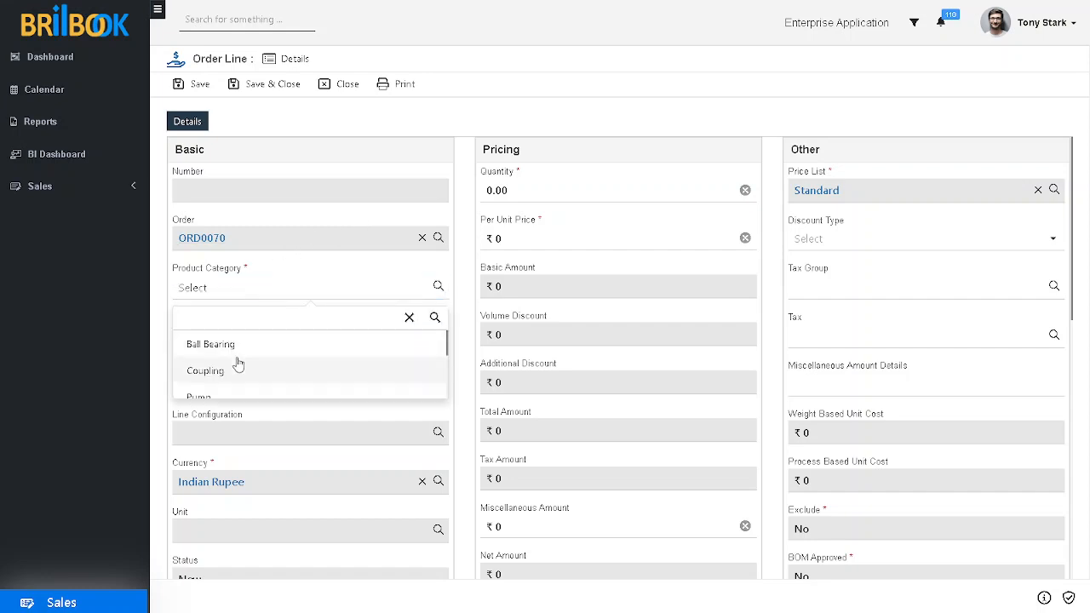
{"action": "left_click", "coordinate": [233, 350]}
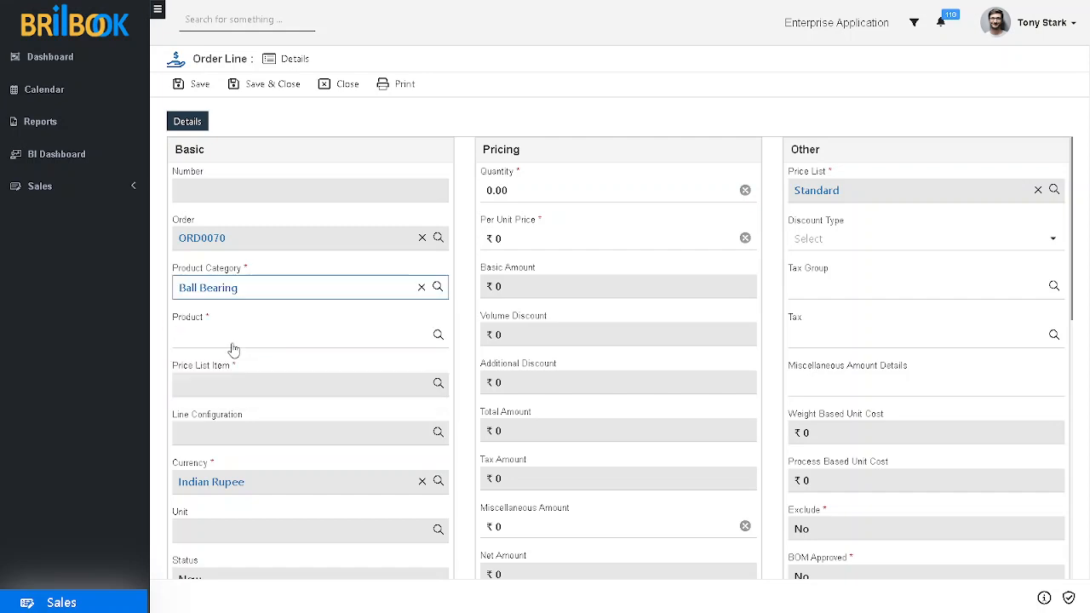
{"action": "left_click", "coordinate": [234, 344]}
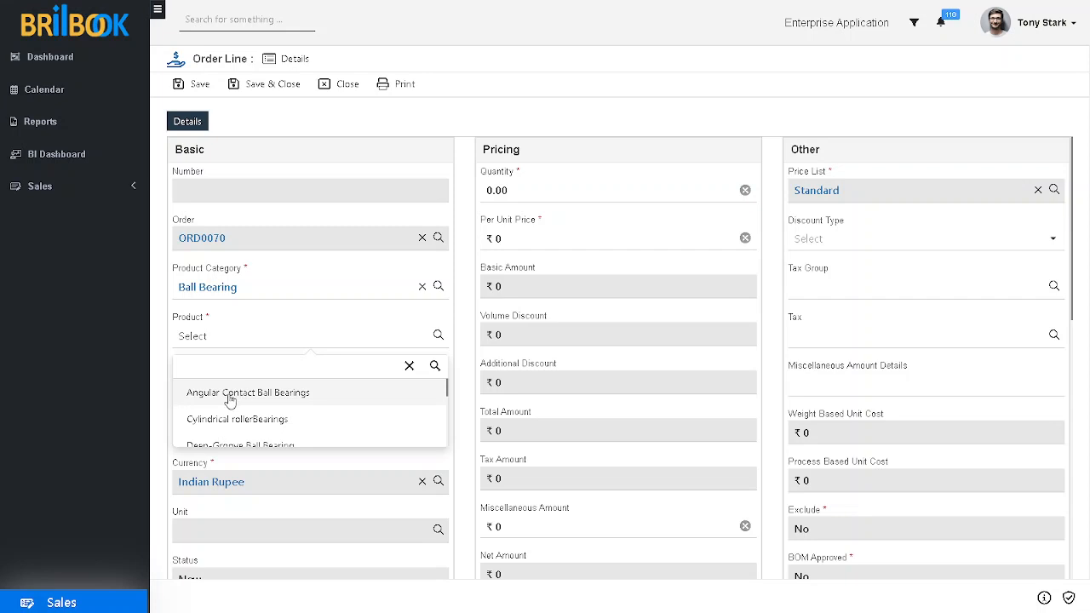
{"action": "left_click", "coordinate": [230, 396]}
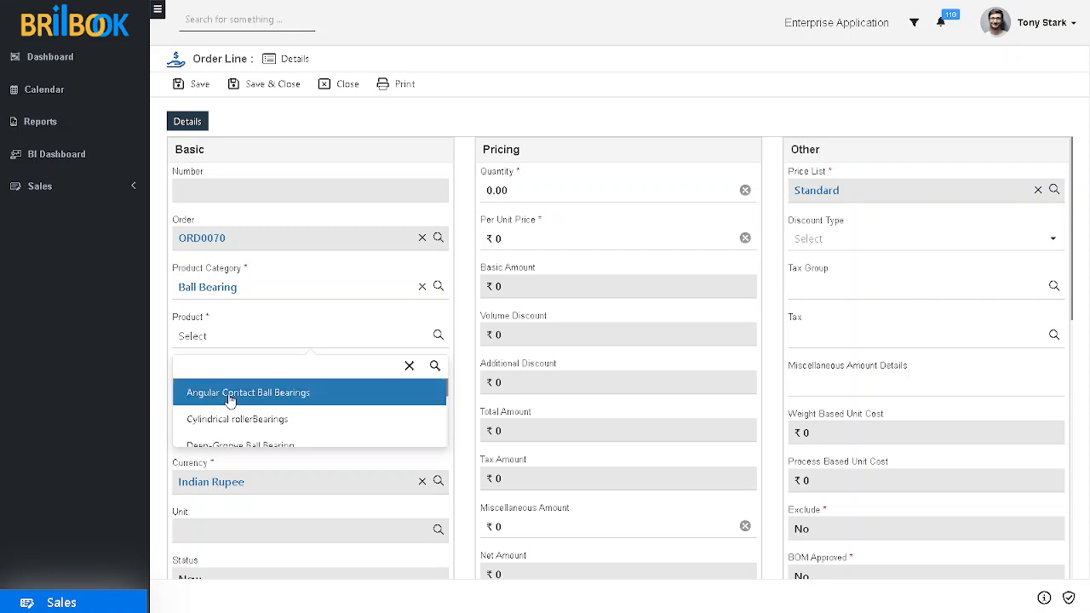
Step: Set the order line's quantity to 10.00, leave the discount type unset, and save the order line
{"action": "left_click", "coordinate": [490, 191]}
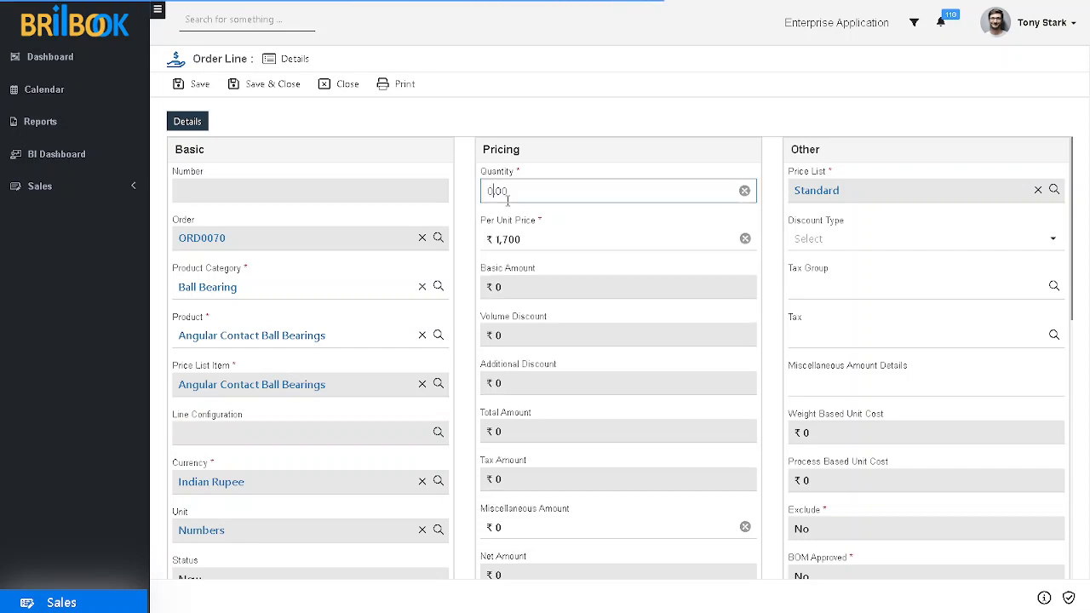
{"action": "type", "text": "1"}
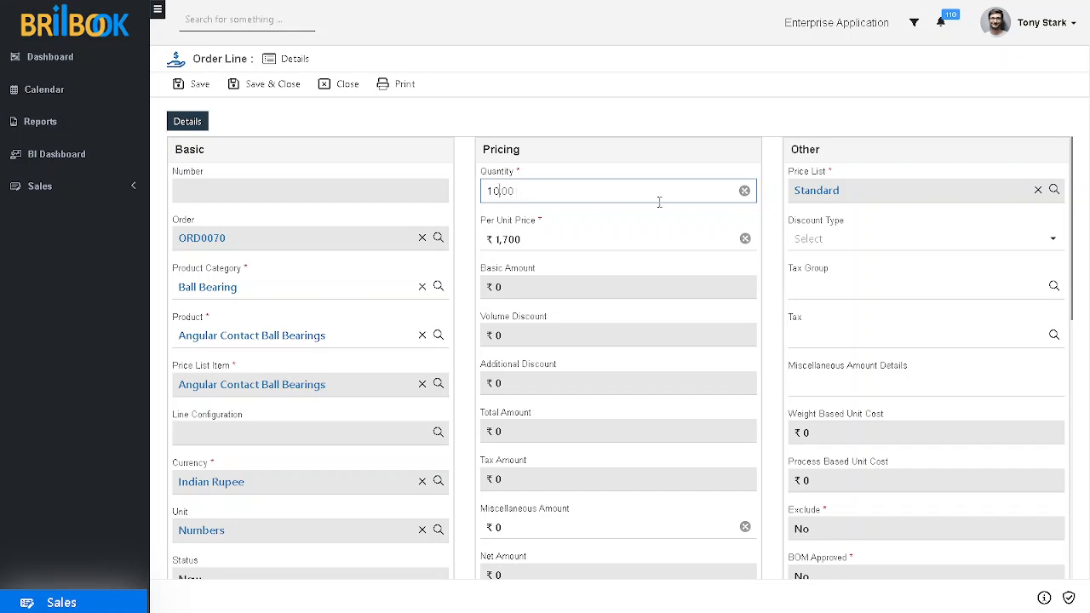
{"action": "left_click", "coordinate": [812, 243]}
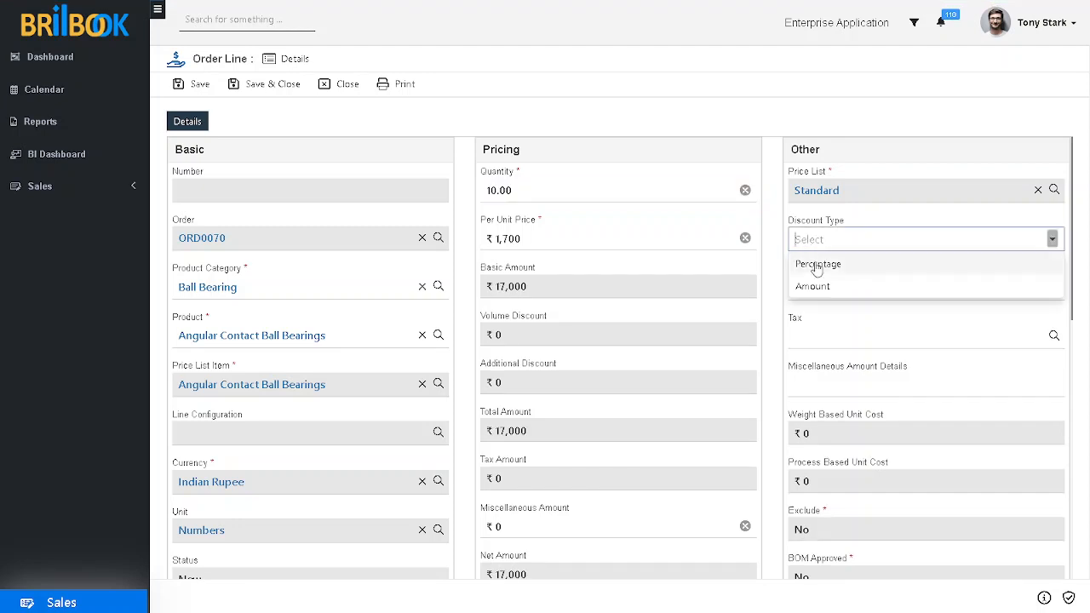
{"action": "left_click", "coordinate": [779, 317]}
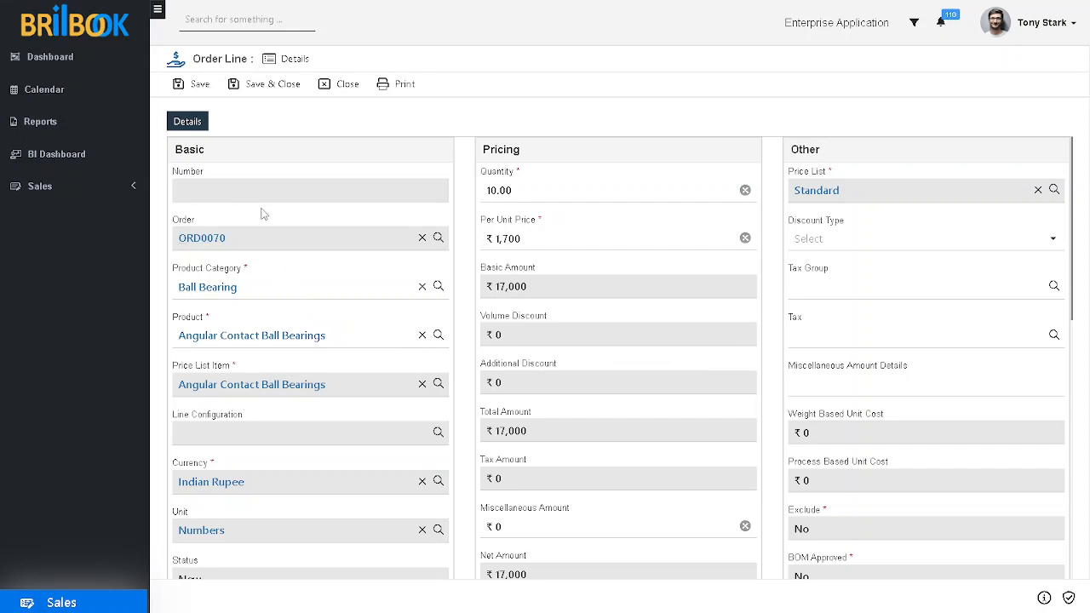
{"action": "left_click", "coordinate": [202, 90]}
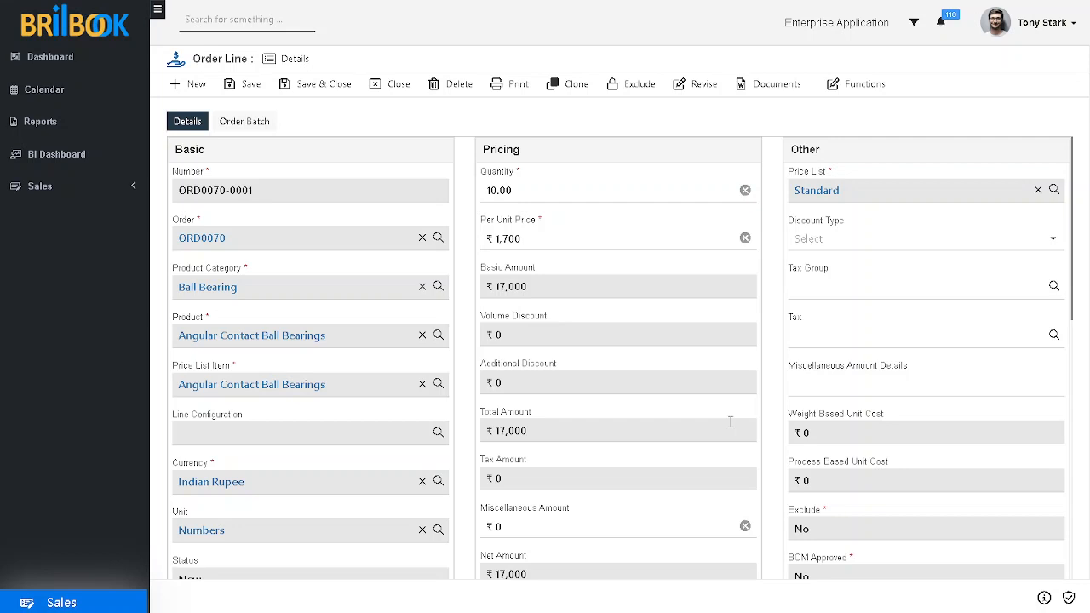
Step: Exclude the saved order line from the order and confirm the exclusion
{"action": "left_click", "coordinate": [652, 96]}
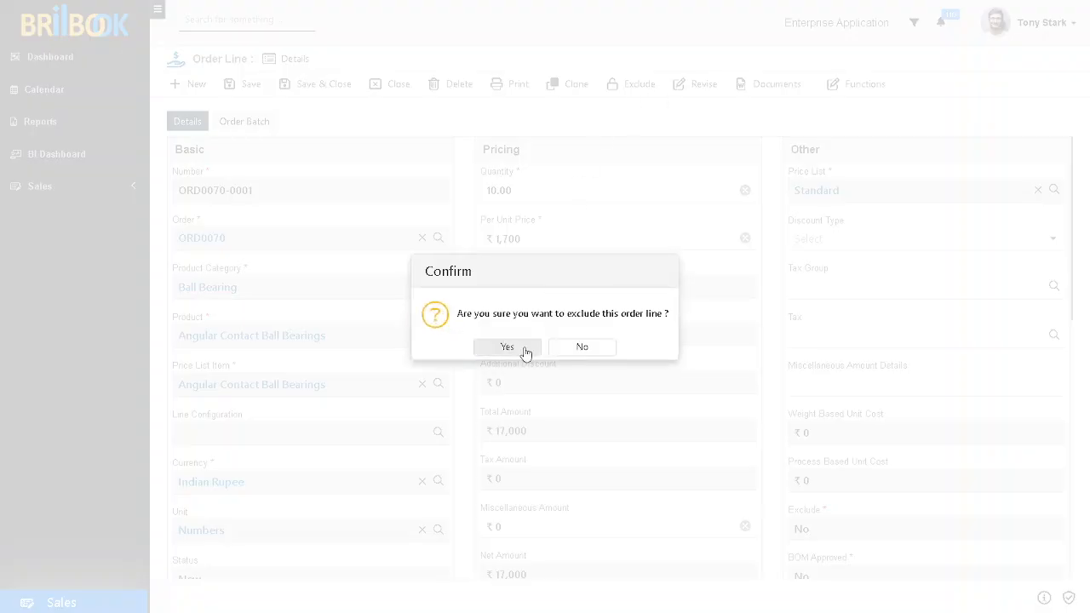
{"action": "left_click", "coordinate": [508, 346]}
Step: Enter "Order Postpone" as the order line's excluded reason and save the line
{"action": "scroll", "coordinate": [542, 407], "scroll_direction": "down", "scroll_amount": 2}
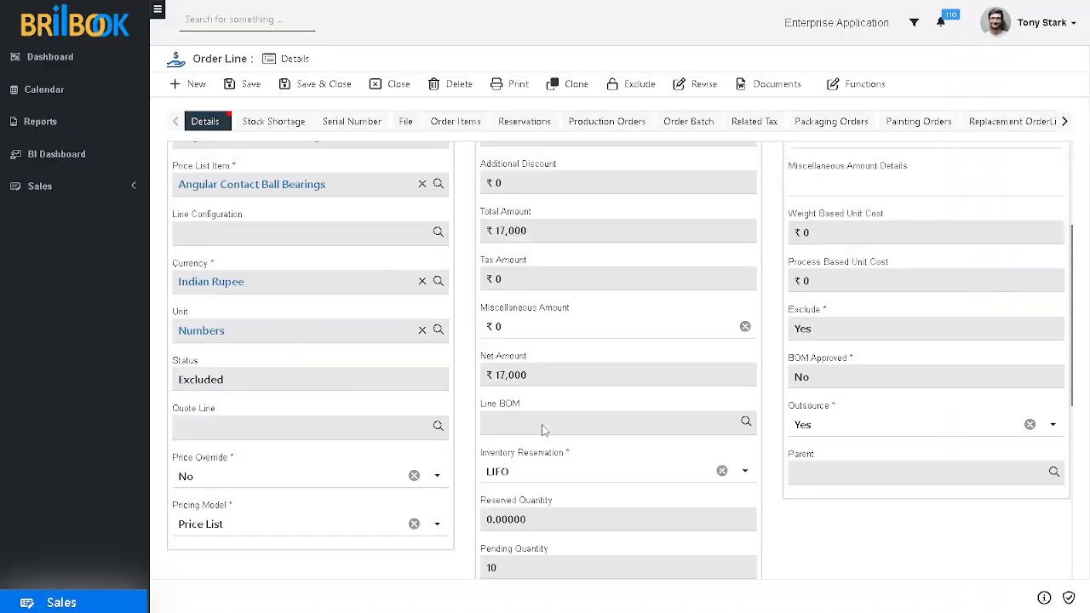
{"action": "scroll", "coordinate": [543, 428], "scroll_direction": "down", "scroll_amount": 3}
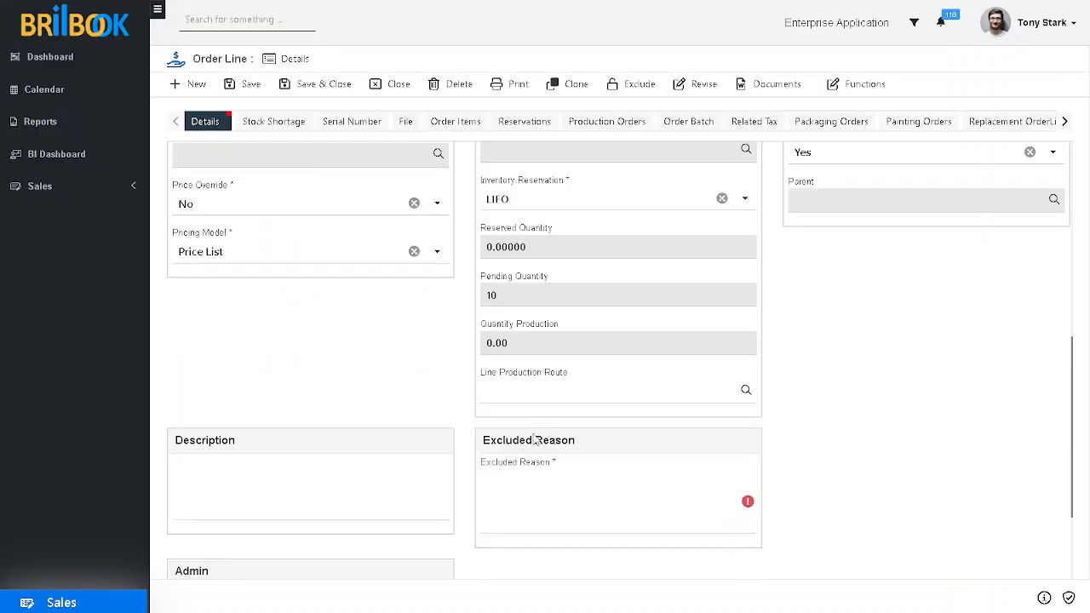
{"action": "left_click", "coordinate": [505, 491]}
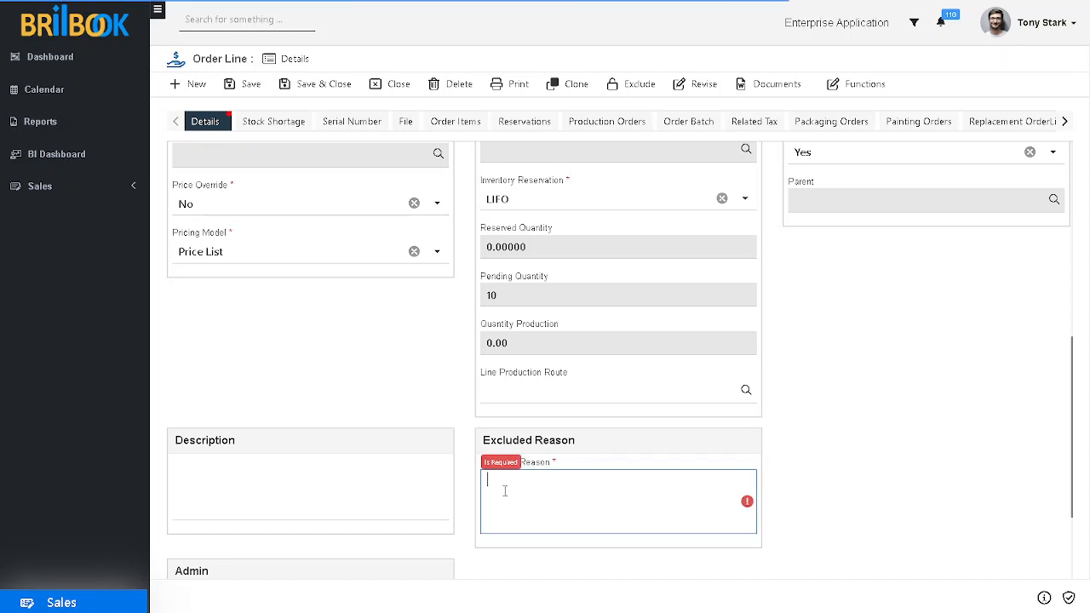
{"action": "type", "text": "Order"}
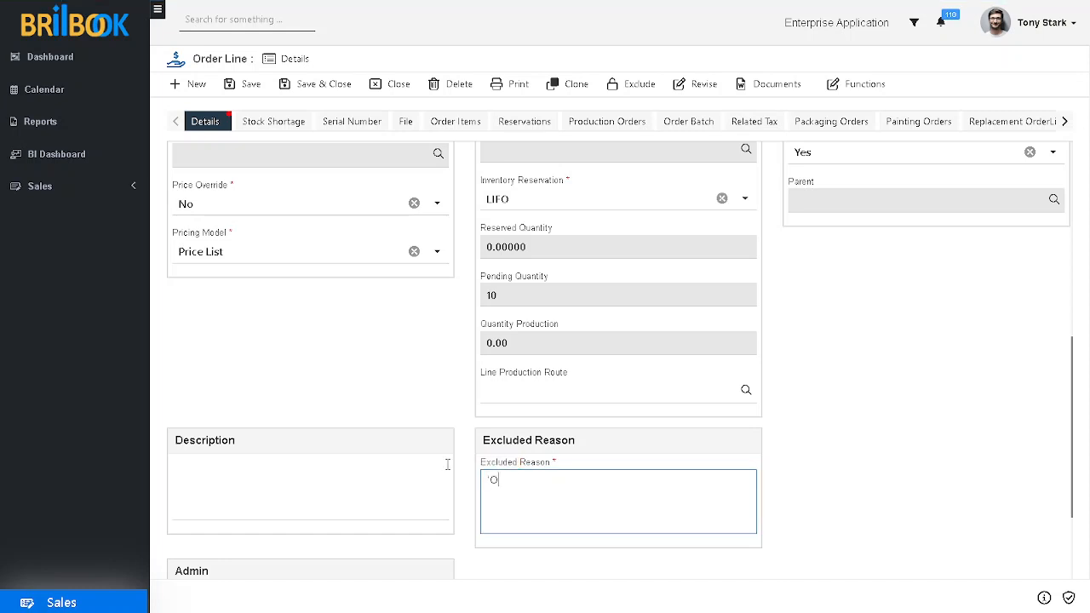
{"action": "key", "text": "BackSpace"}
{"action": "key", "text": "BackSpace"}
{"action": "key", "text": "BackSpace"}
{"action": "key", "text": "BackSpace"}
{"action": "key", "text": "BackSpace"}
{"action": "type", "text": "order Postpone"}
{"action": "left_click", "coordinate": [493, 480]}
{"action": "key", "text": "BackSpace"}
{"action": "type", "text": "O"}
{"action": "left_click", "coordinate": [618, 476]}
{"action": "scroll", "coordinate": [413, 358], "scroll_direction": "up", "scroll_amount": 1}
{"action": "scroll", "coordinate": [435, 377], "scroll_direction": "up", "scroll_amount": 6}
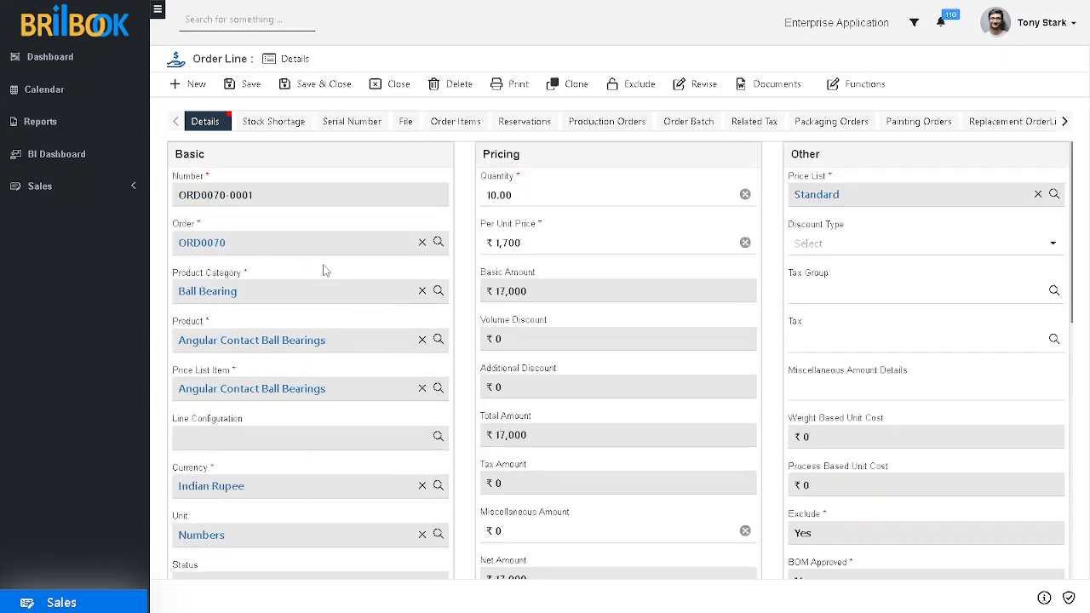
{"action": "left_click", "coordinate": [250, 85]}
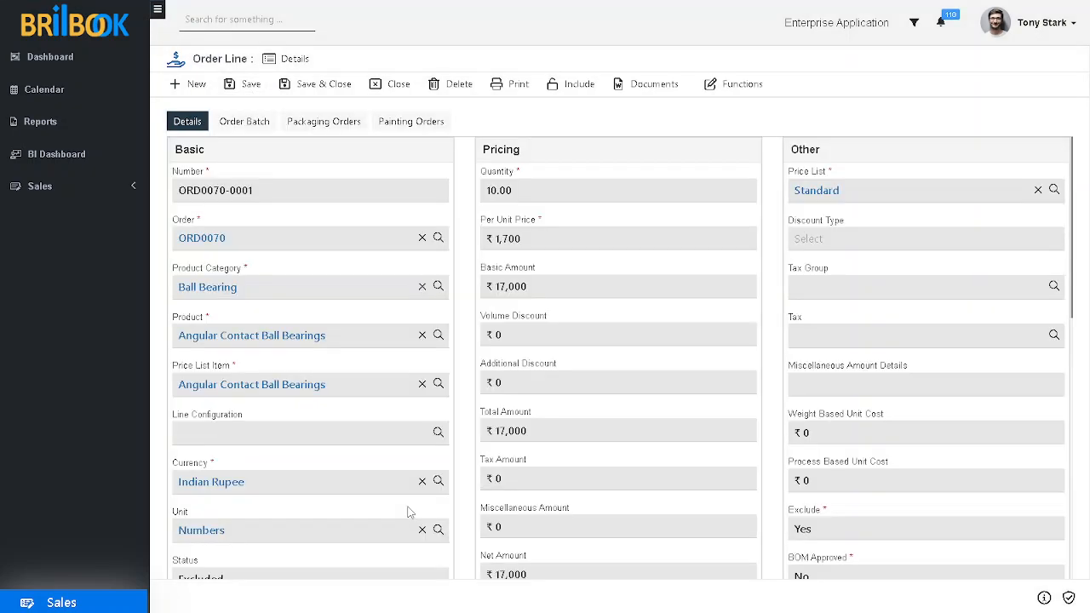
Step: Check the order line's Status field after the exclusion has been saved
{"action": "scroll", "coordinate": [425, 285], "scroll_direction": "down", "scroll_amount": 3}
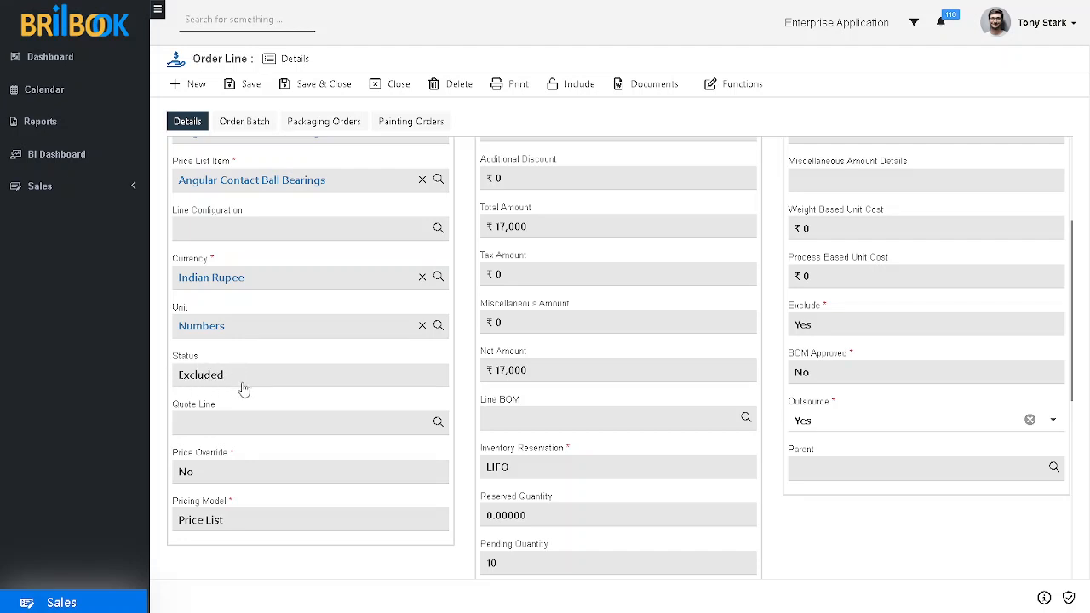
{"action": "left_click_drag", "start_coordinate": [235, 381], "coordinate": [175, 381]}
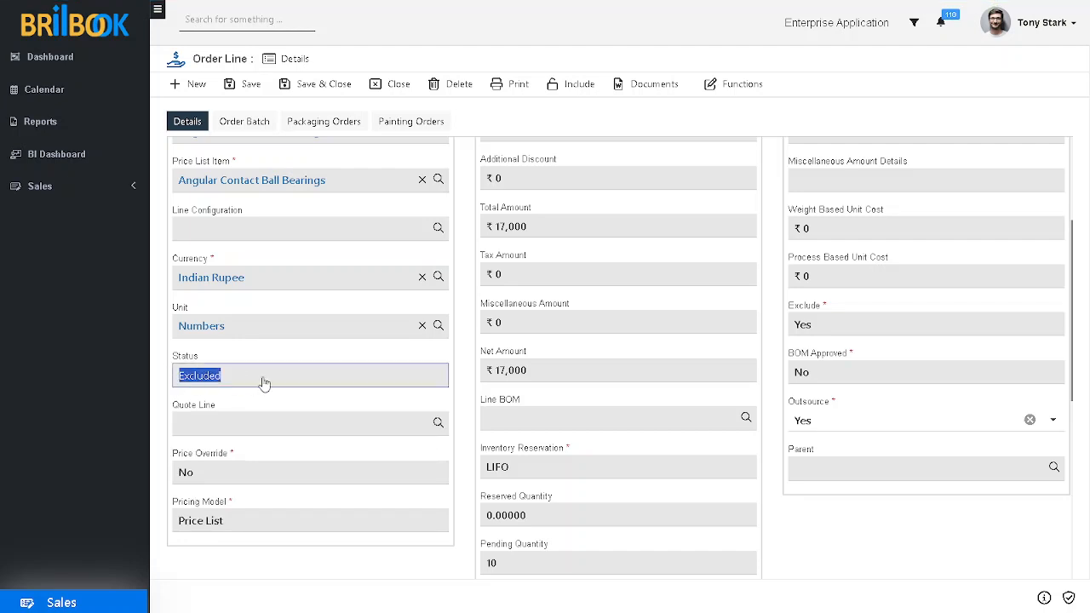
{"action": "left_click", "coordinate": [469, 357]}
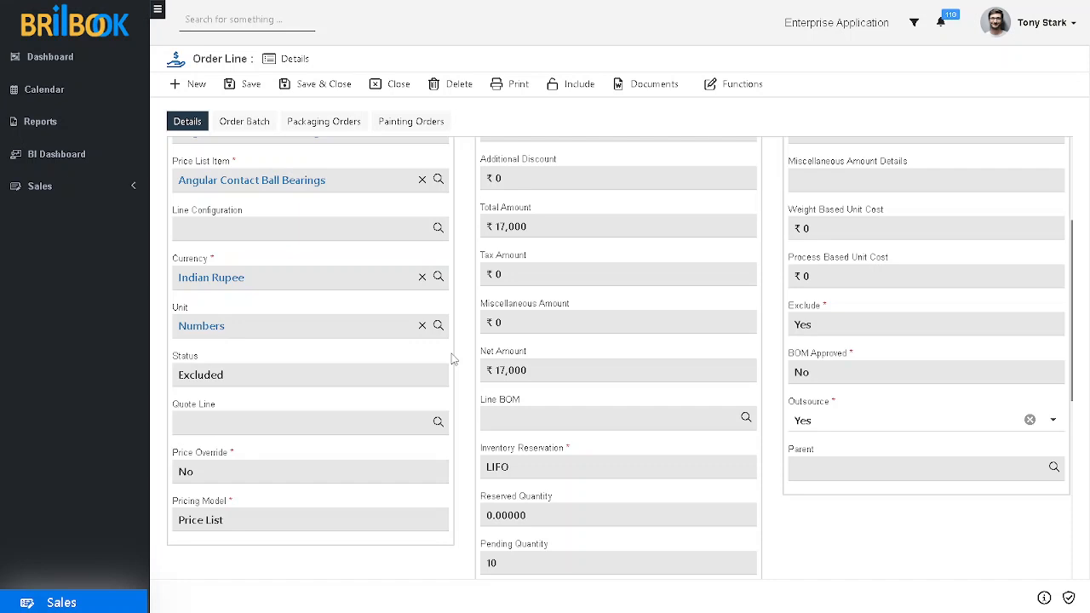
Step: Open the parent order from the order line and review the additional actions available for the order
{"action": "scroll", "coordinate": [453, 351], "scroll_direction": "up", "scroll_amount": 3}
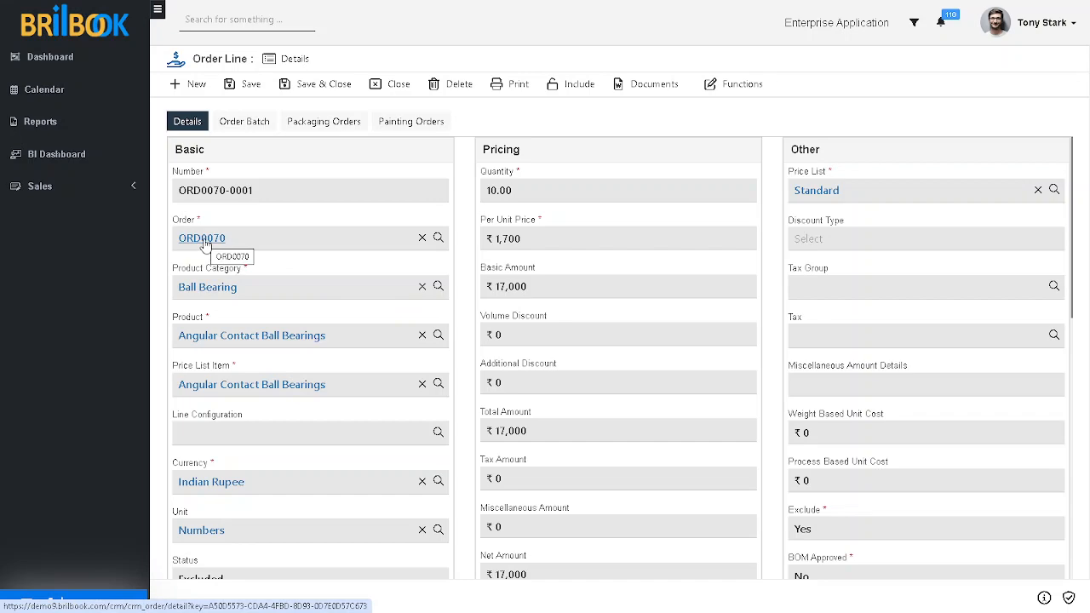
{"action": "left_click", "coordinate": [202, 240]}
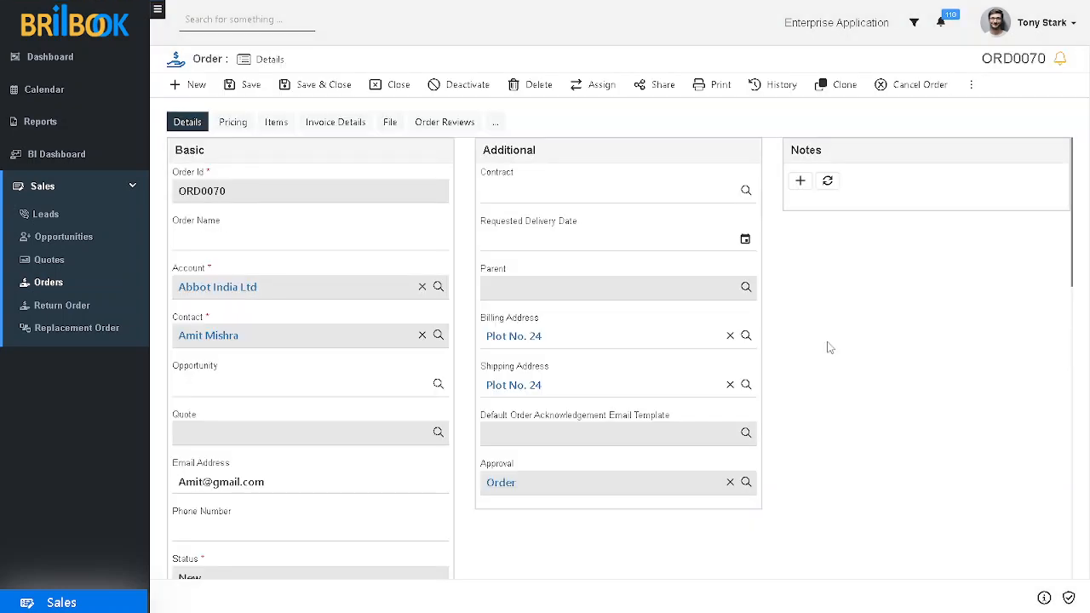
{"action": "left_click", "coordinate": [975, 90]}
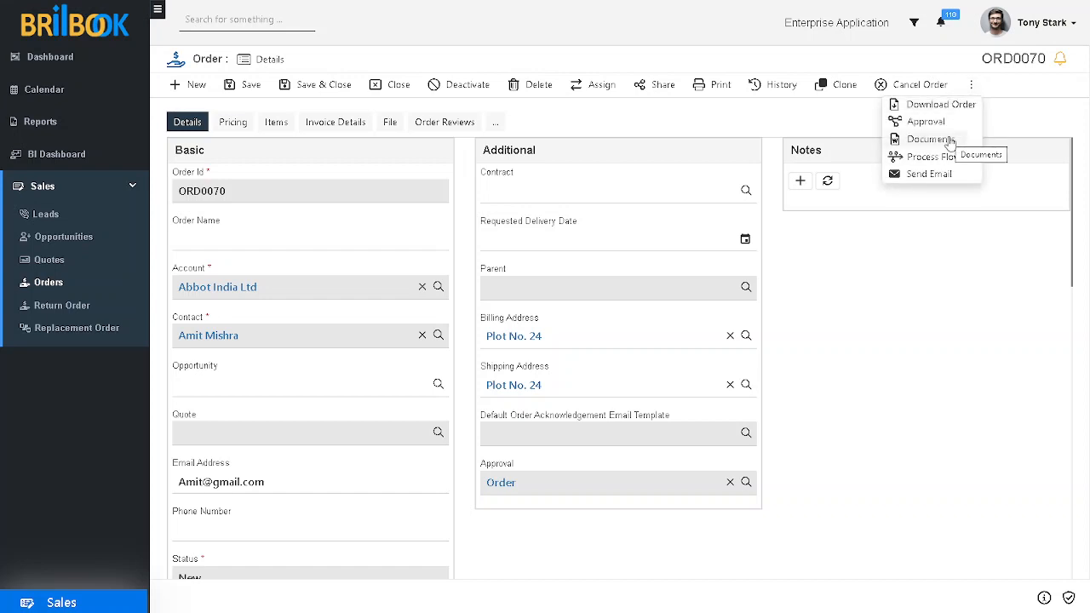
{"action": "left_click", "coordinate": [951, 142]}
{"action": "left_click", "coordinate": [935, 166]}
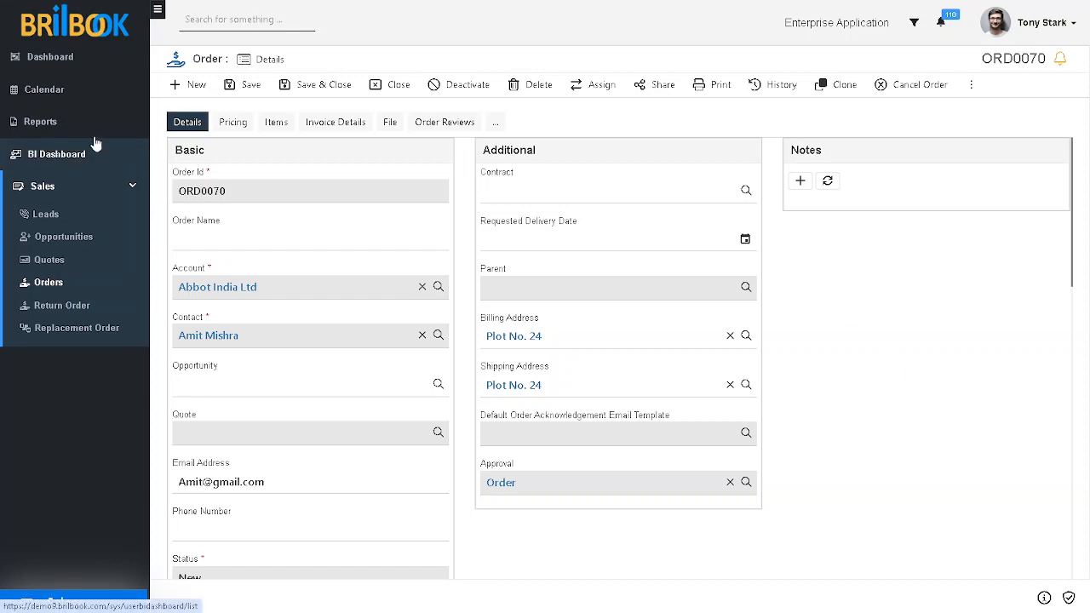
Step: Include the excluded Angular Contact Ball Bearings line from the order's items again, confirm the inclusion, and check the line's Status field
{"action": "left_click", "coordinate": [278, 125]}
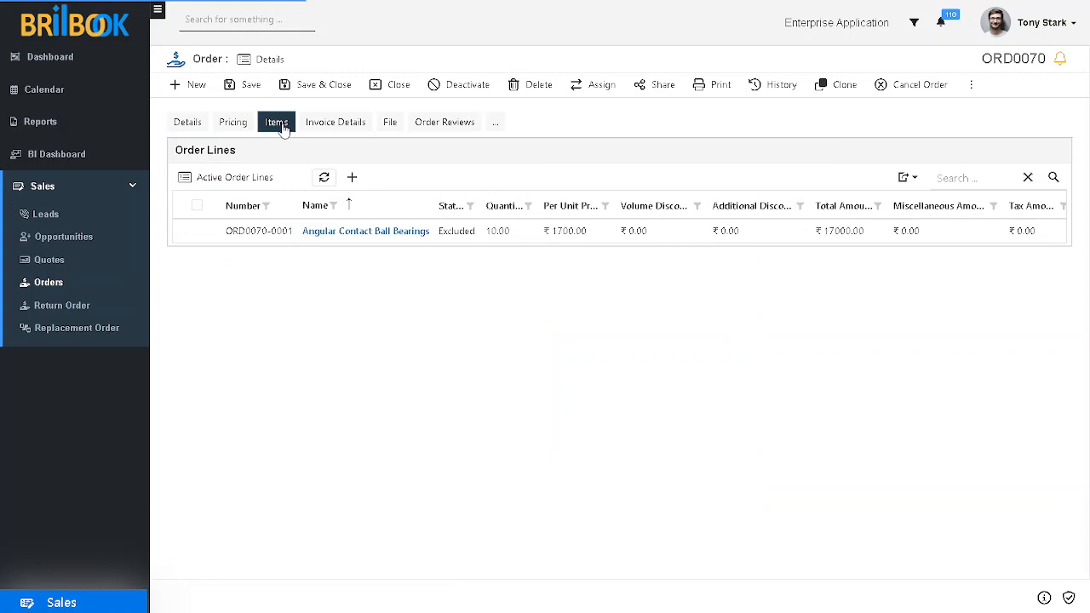
{"action": "left_click", "coordinate": [326, 232]}
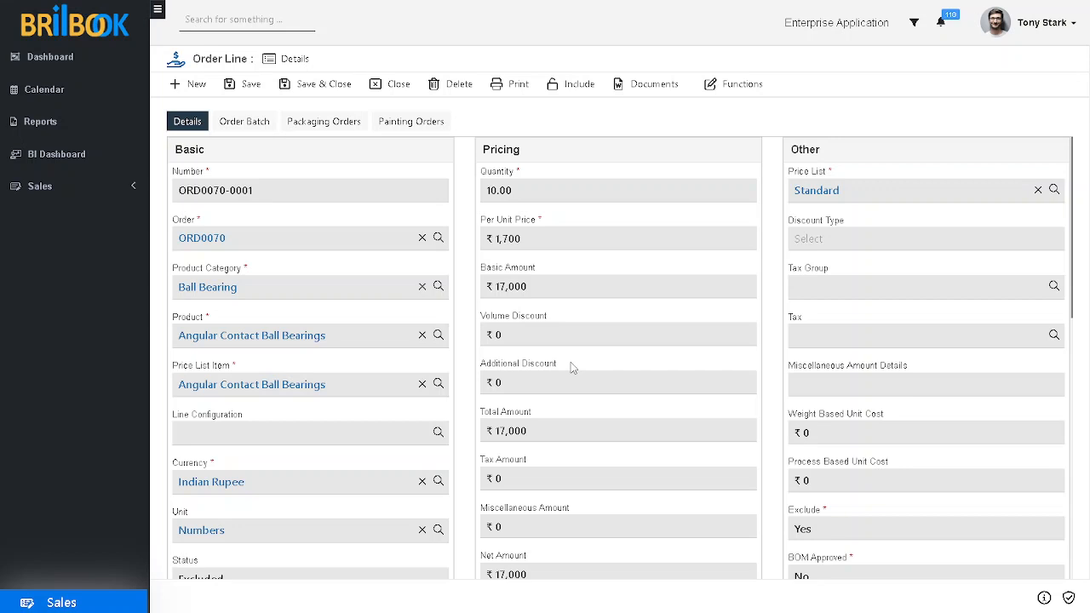
{"action": "left_click", "coordinate": [571, 88]}
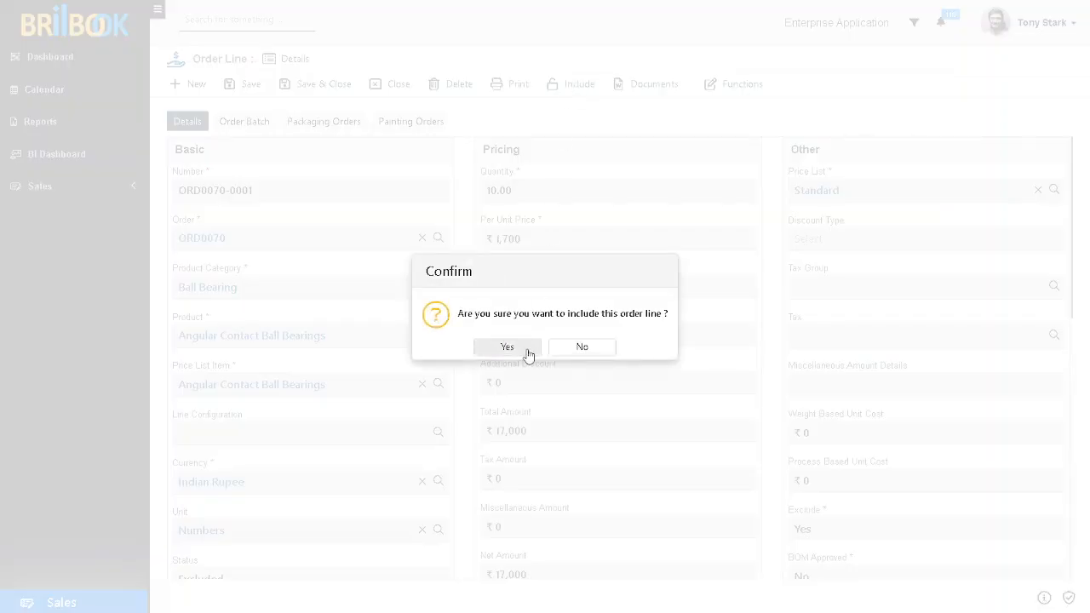
{"action": "left_click", "coordinate": [528, 355]}
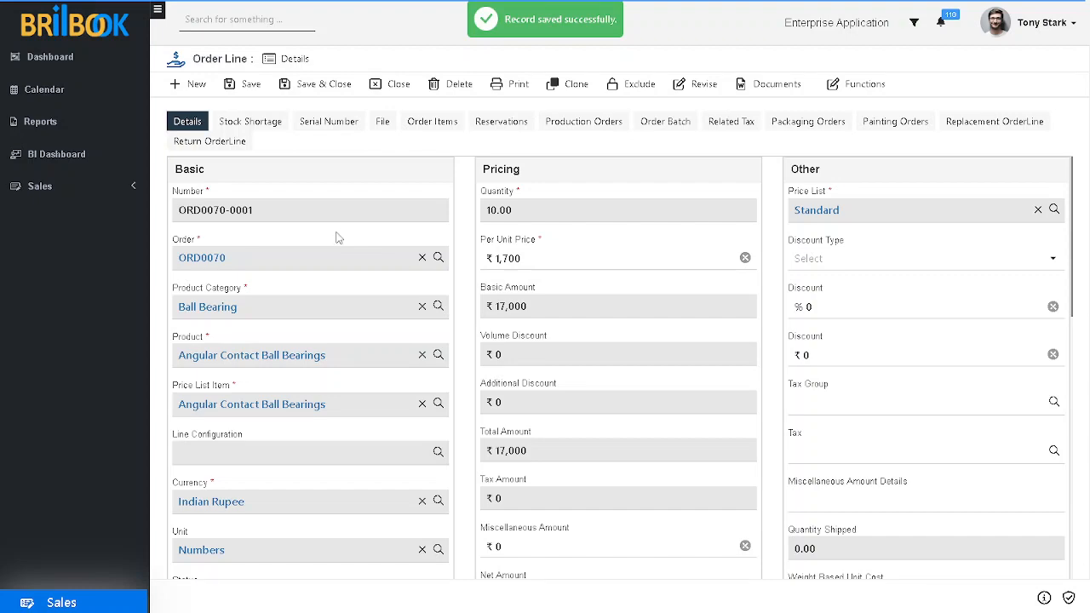
{"action": "scroll", "coordinate": [336, 270], "scroll_direction": "down", "scroll_amount": 2}
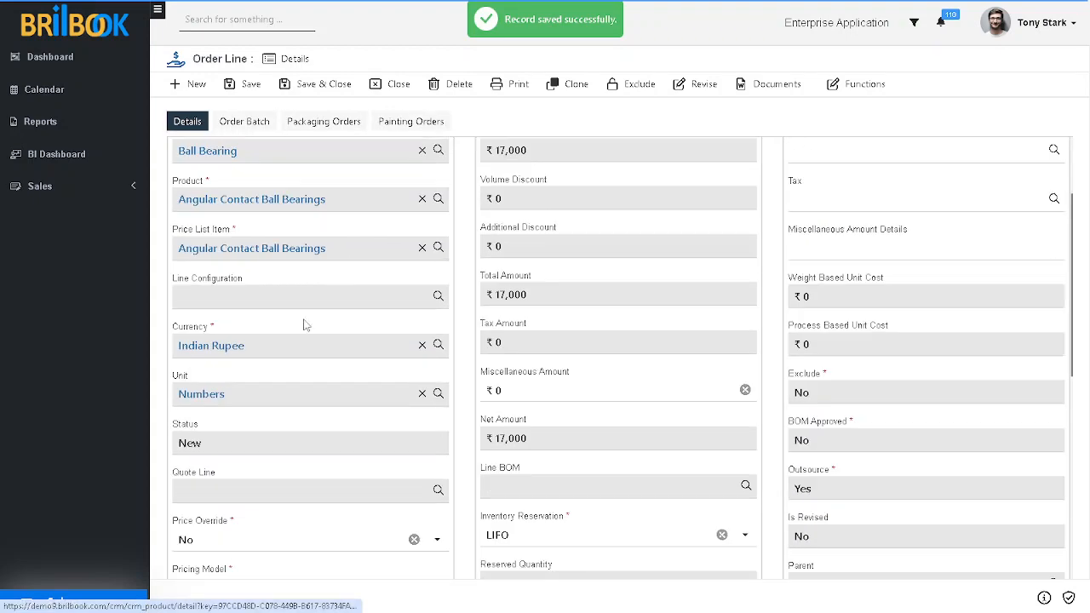
{"action": "scroll", "coordinate": [305, 325], "scroll_direction": "down", "scroll_amount": 2}
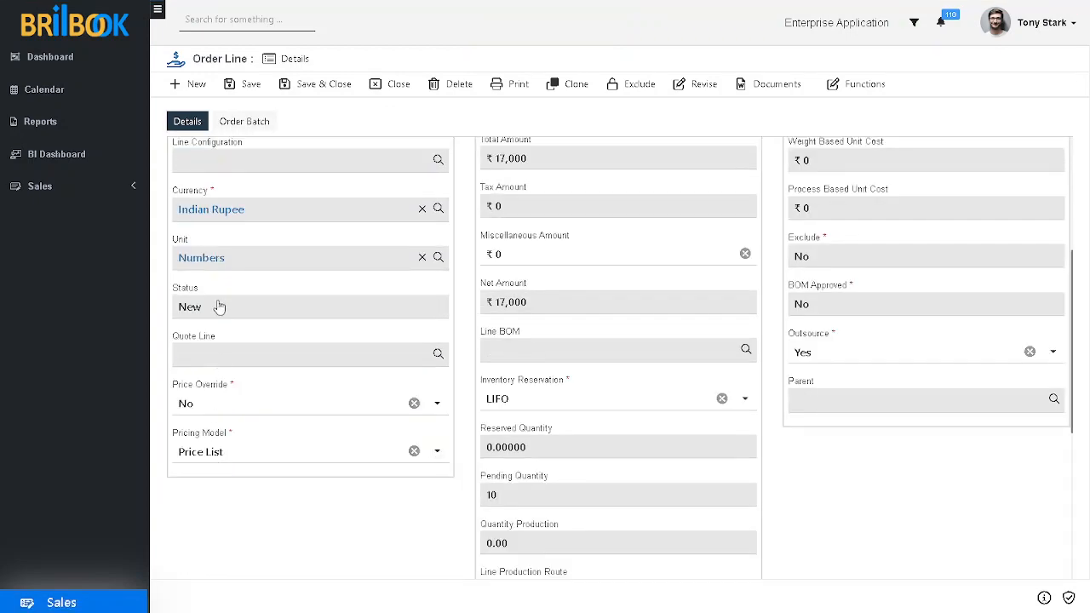